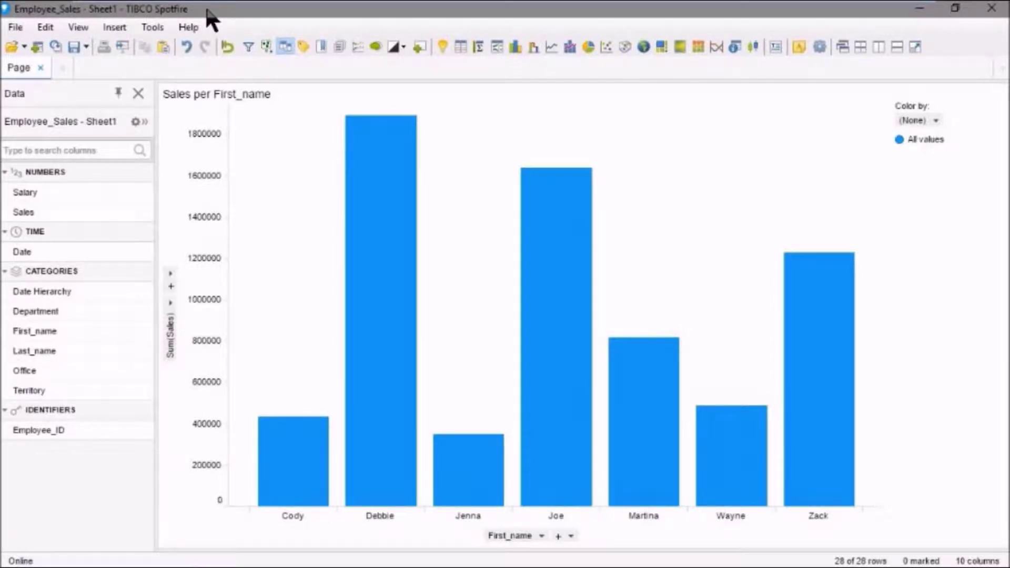
Step: Open the Document Properties list showing MaxMissingTimeParts and FiscalYearOffset
left_click(42, 28)
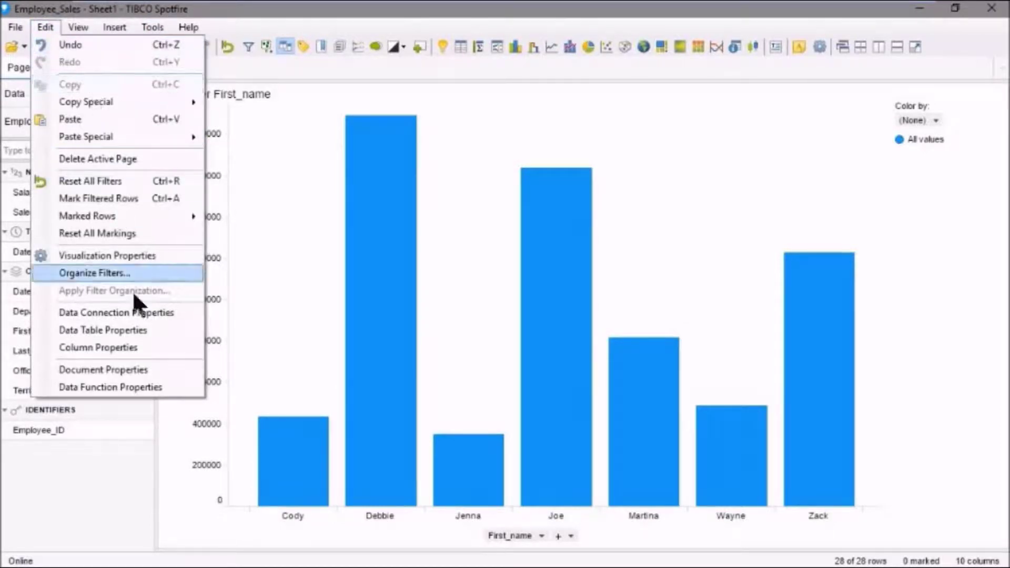
left_click(133, 371)
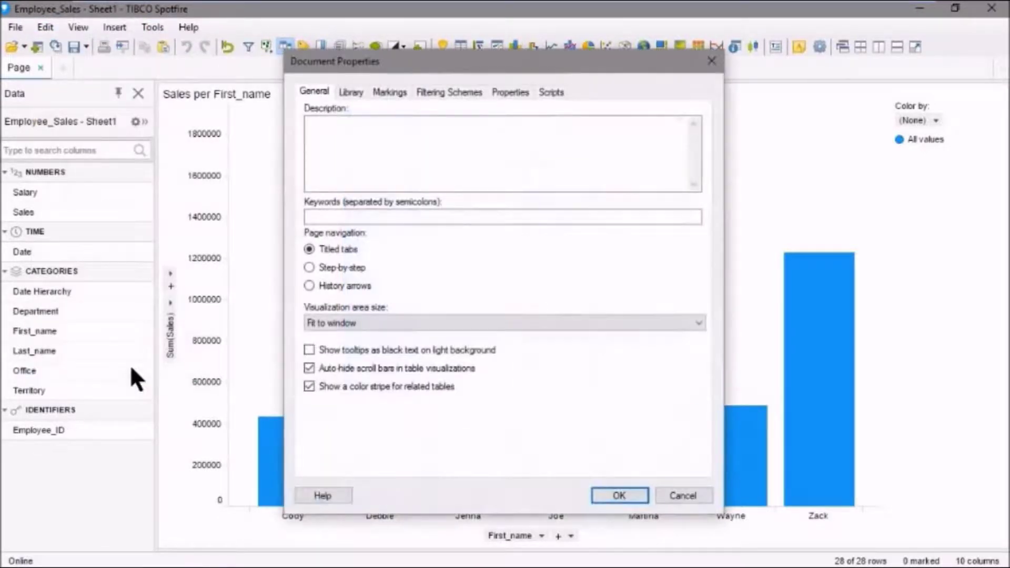
left_click(506, 91)
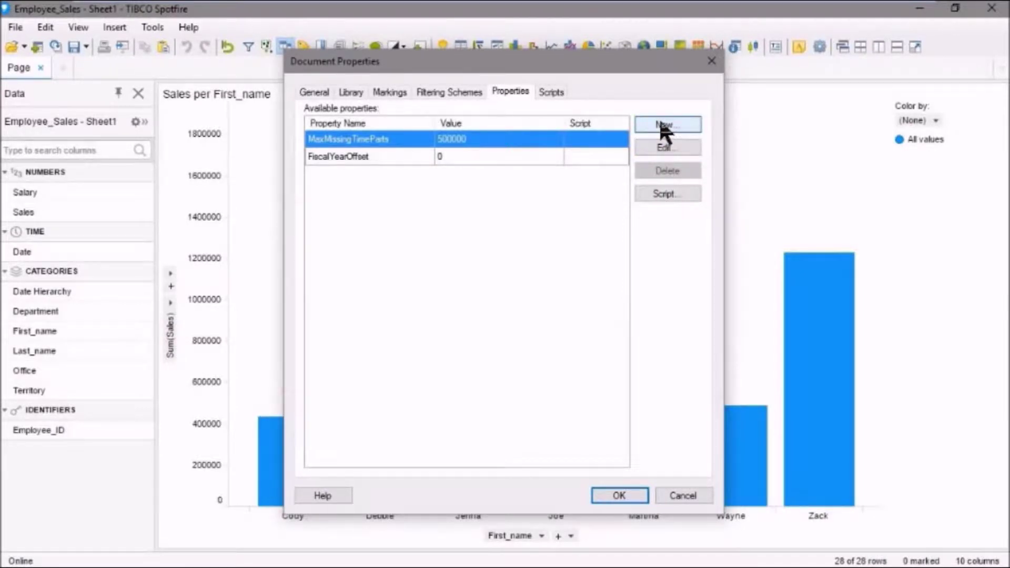
Step: Create property MyDocProp, described 'a simple string title property', with value 'Sales Performance'
left_click(664, 129)
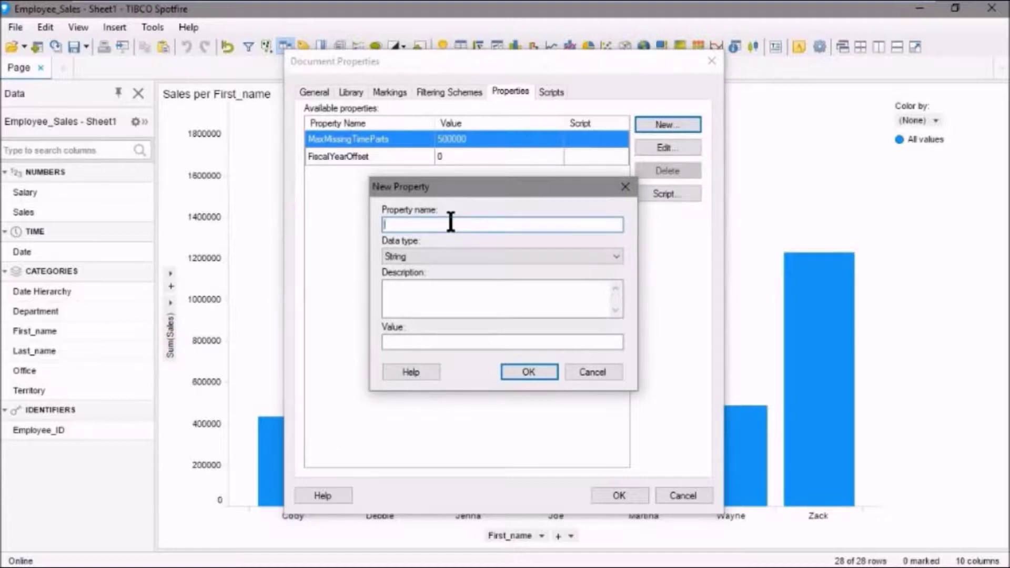
type("M")
type("yDocP")
type("rop")
left_click(423, 288)
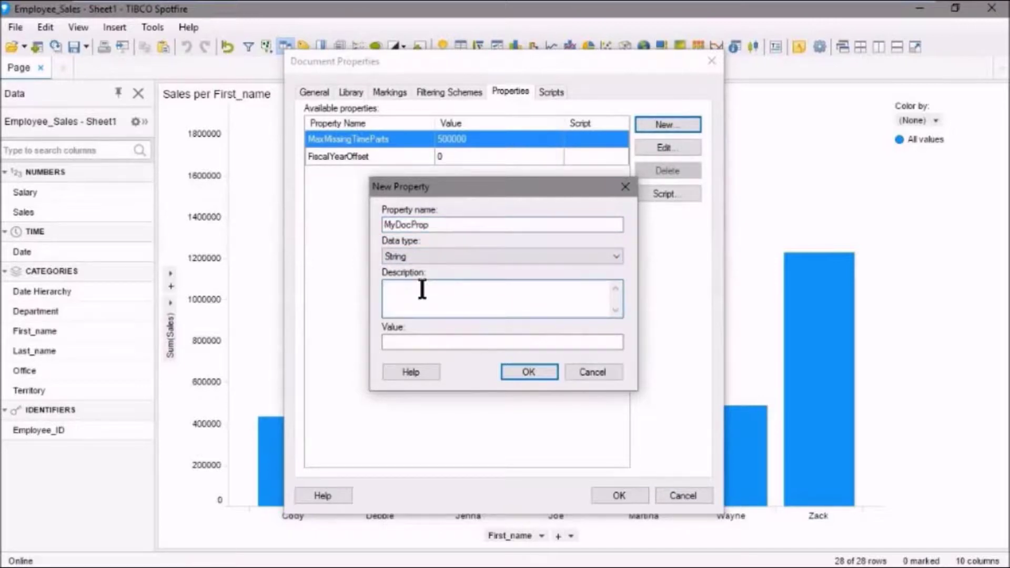
type("a simple strin")
type("g title ")
type("property")
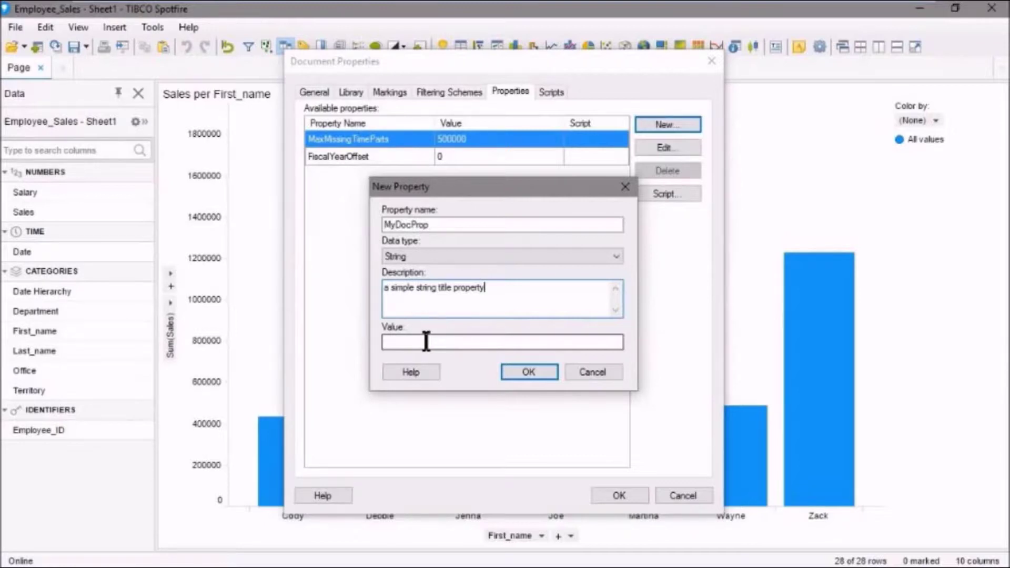
left_click(417, 342)
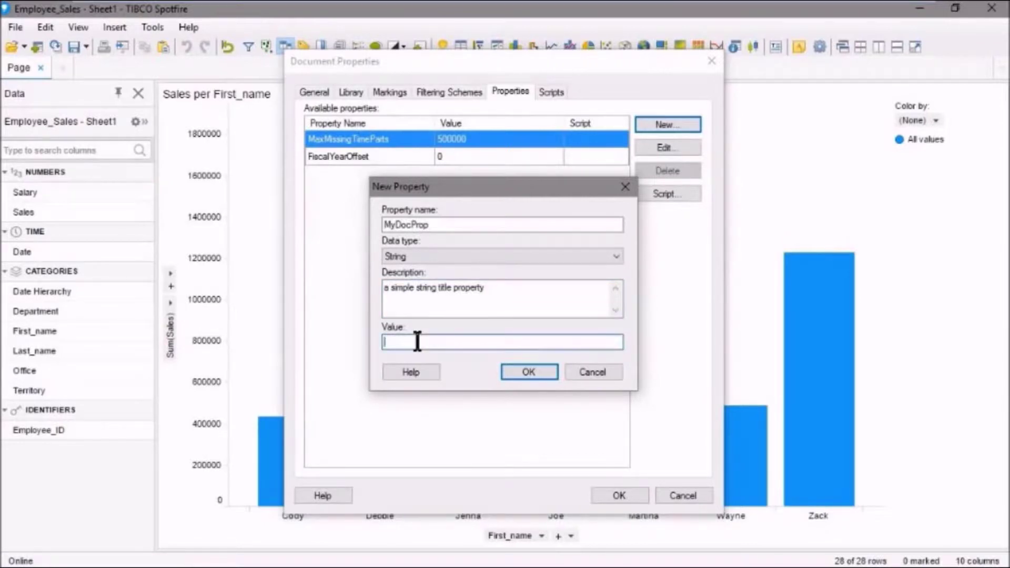
type("Sales")
type(" Performance")
left_click(519, 369)
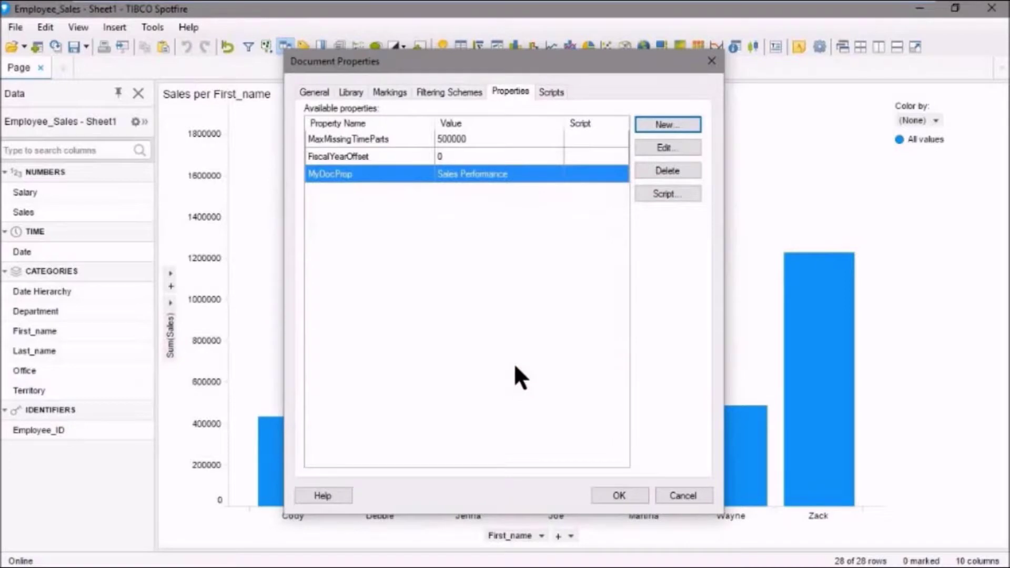
Step: Close Document Properties and bring up the Sales per First_name bar chart's context menu
left_click(618, 497)
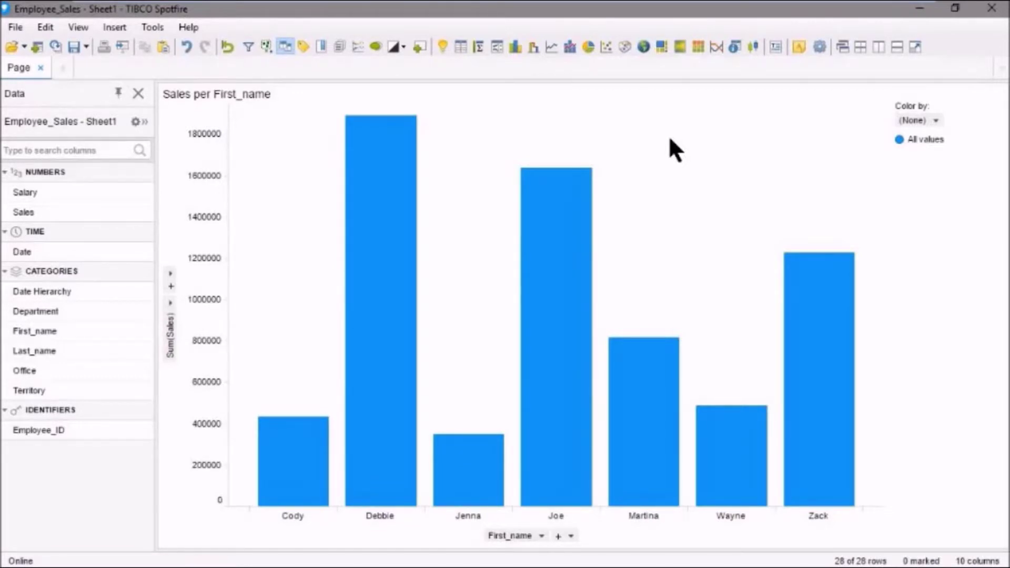
right_click(582, 139)
Step: Replace AutoTitle with MyDocProp in the chart title expression so it reads 'Sales Performance'
left_click(611, 530)
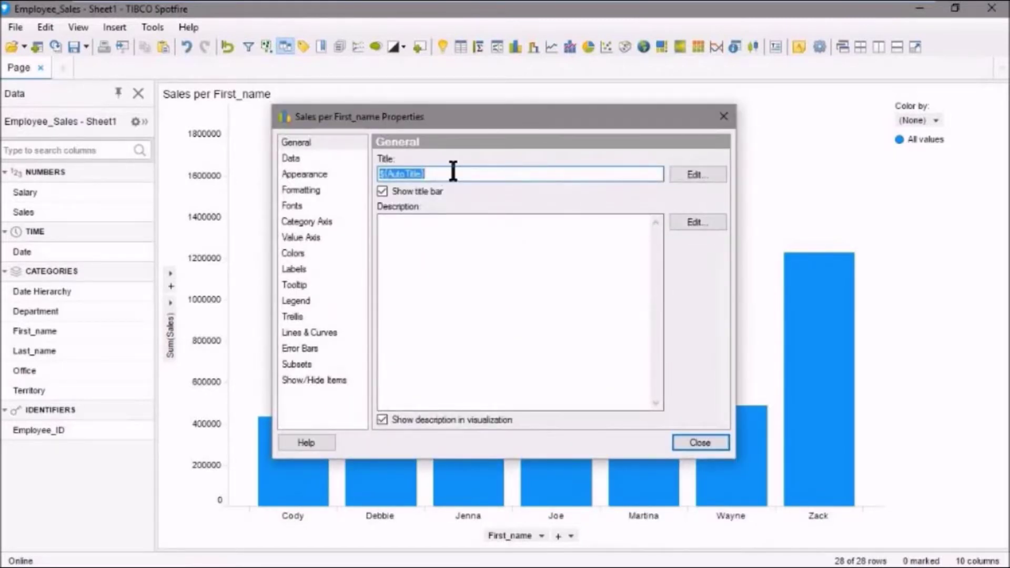
left_click(396, 175)
left_click_drag(387, 174, 461, 175)
type("M")
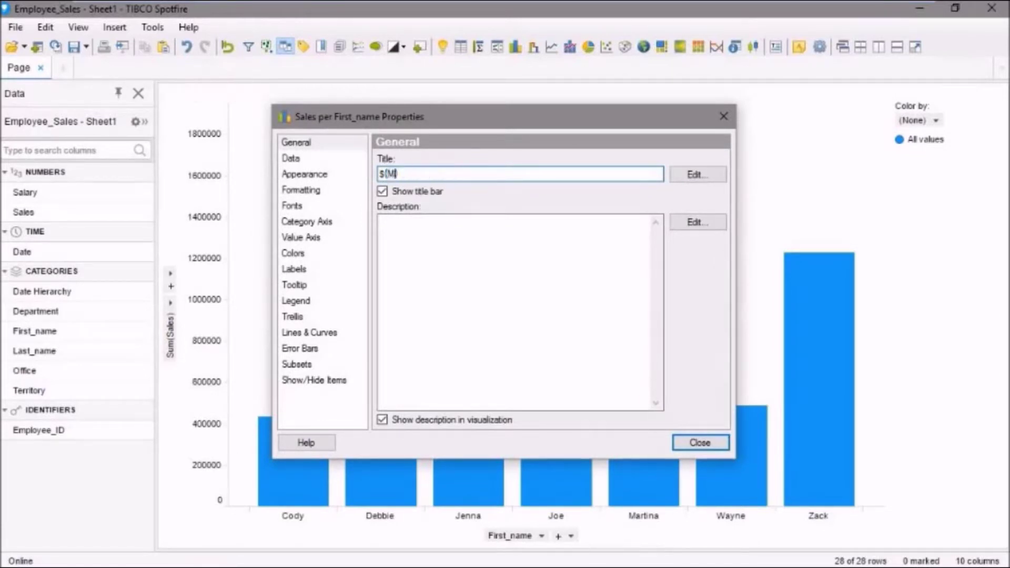
type("yDocProp)")
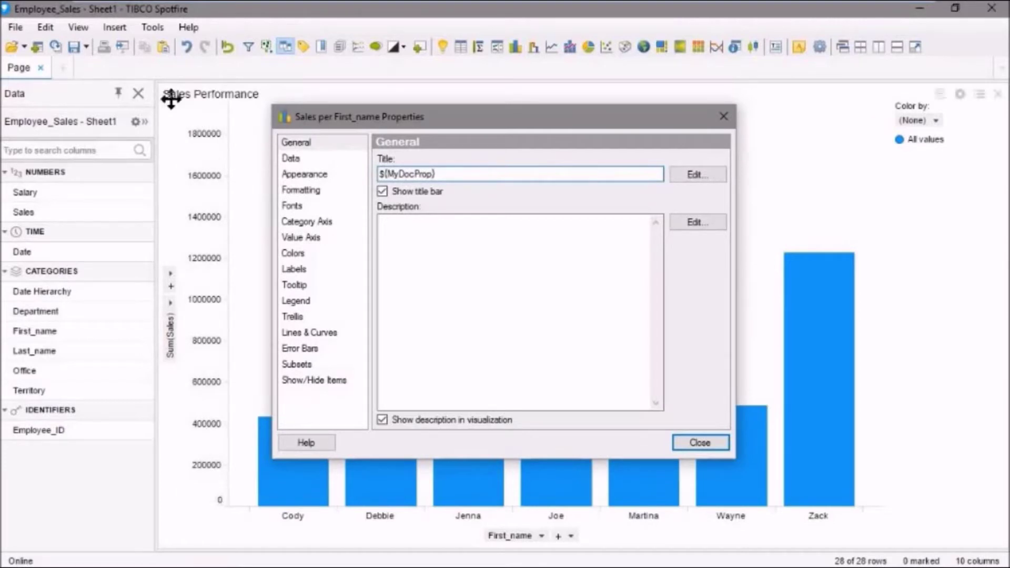
mouse_move(228, 108)
left_click(705, 443)
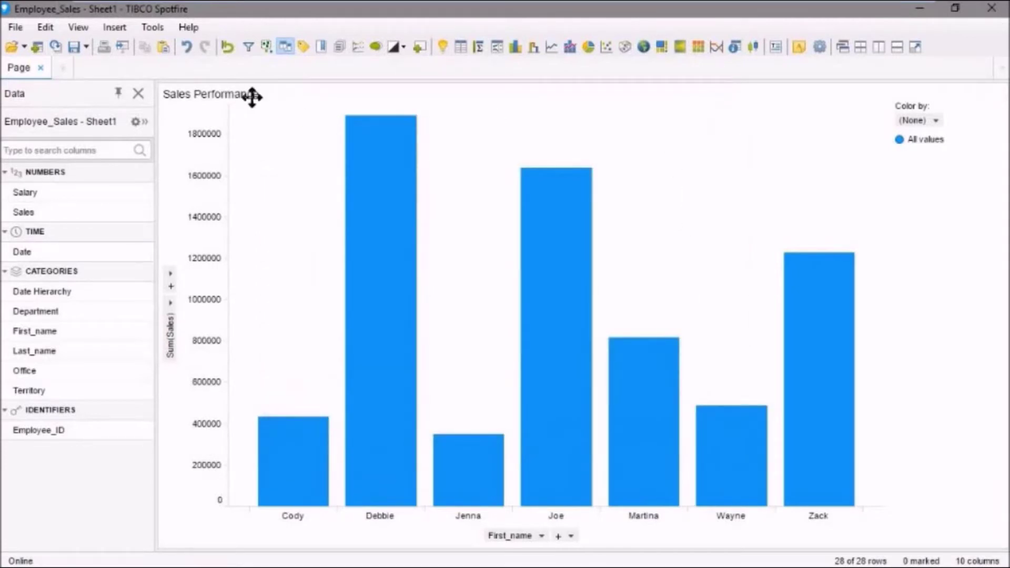